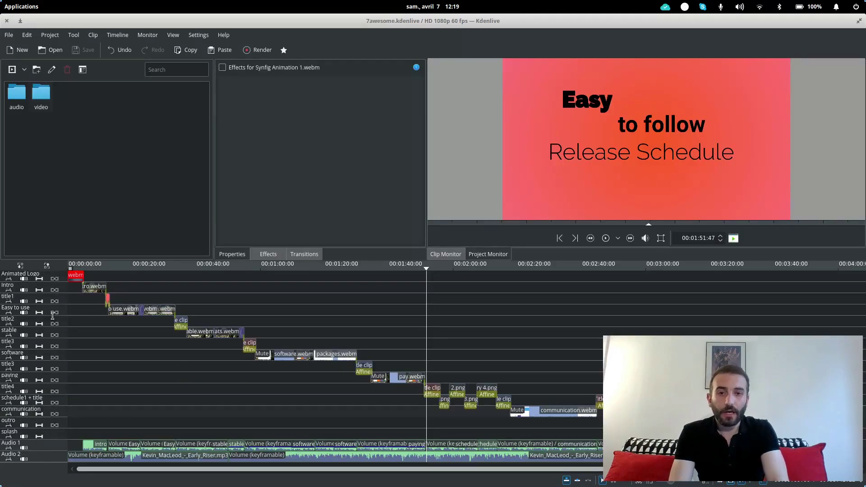
Expand the timeline track rows to show their controls, then collapse them back to name-only rows
click(47, 265)
click(20, 265)
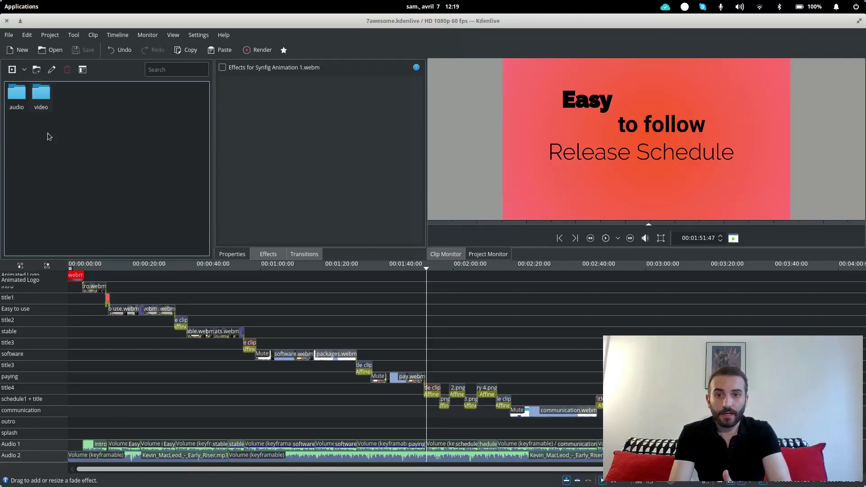
Start adding history 1.png to the bin, then cancel the Add Clip dialog
click(13, 70)
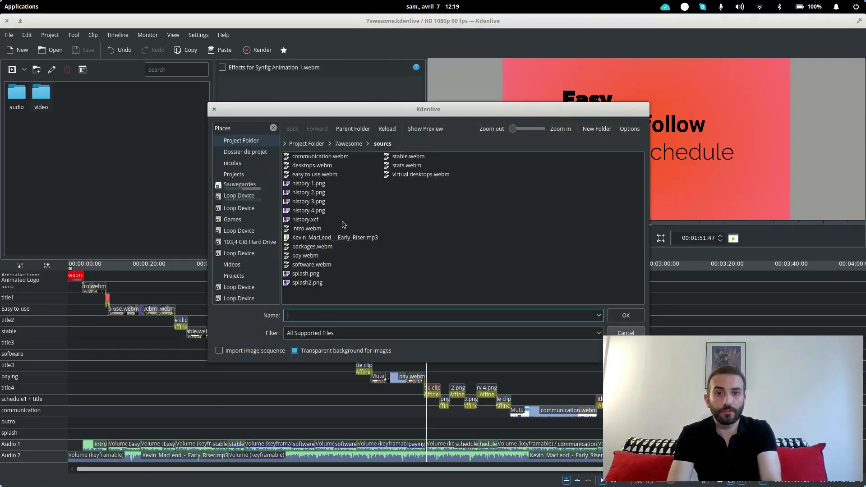
click(301, 186)
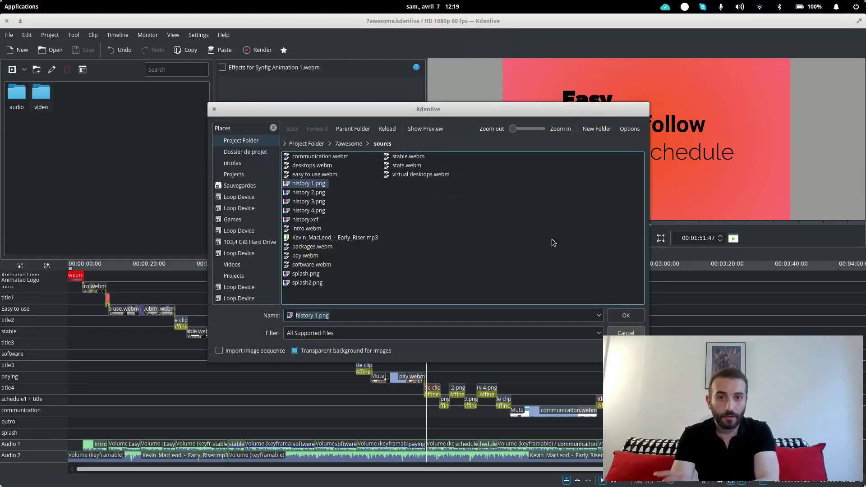
click(625, 333)
Switch the project bin to Tree View and expand the audio folder to show its clips
click(84, 73)
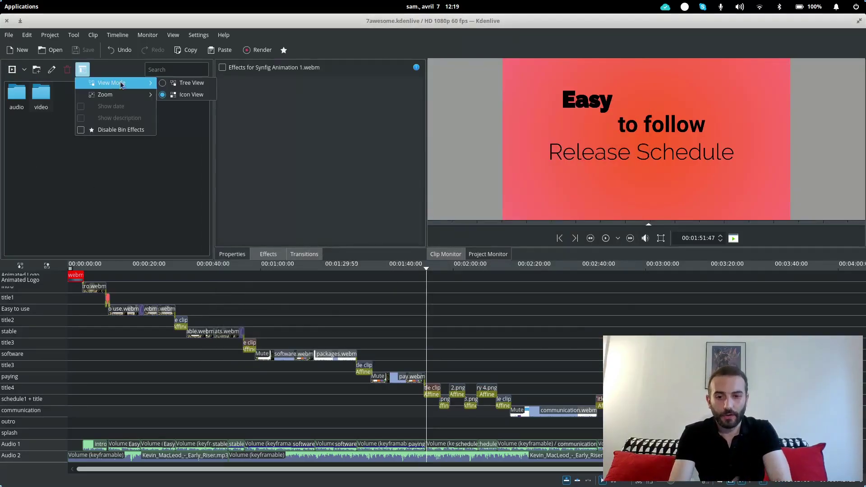
click(104, 86)
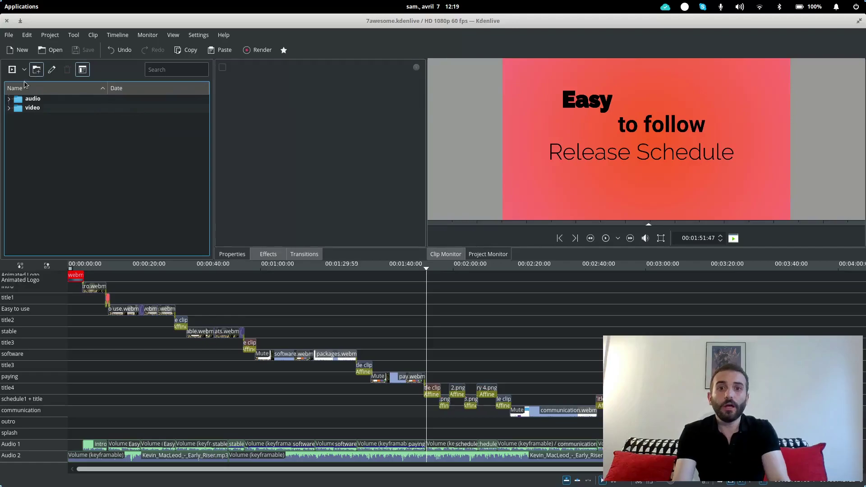
double_click(25, 99)
double_click(26, 99)
click(10, 110)
click(9, 109)
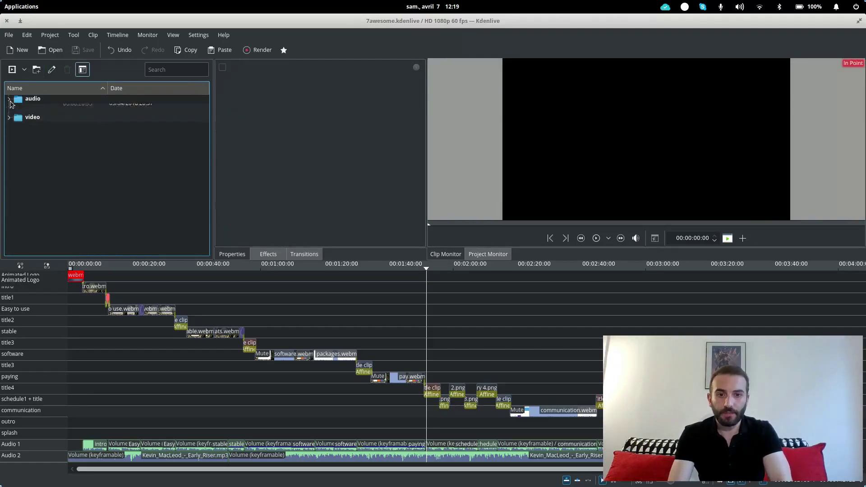
click(9, 98)
scroll(100, 155, down, 2)
scroll(103, 163, up, 2)
Move the three title clips from the audio folder into the video folder
click(93, 159)
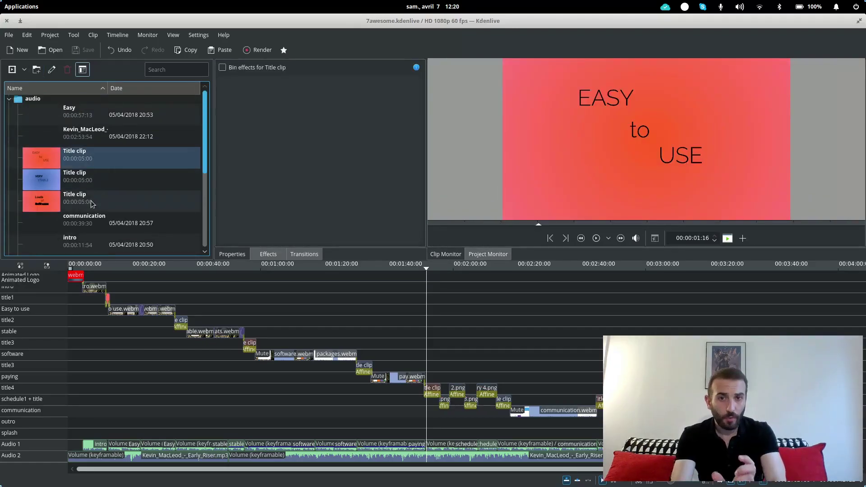
shift+click(91, 200)
drag(92, 190, 31, 252)
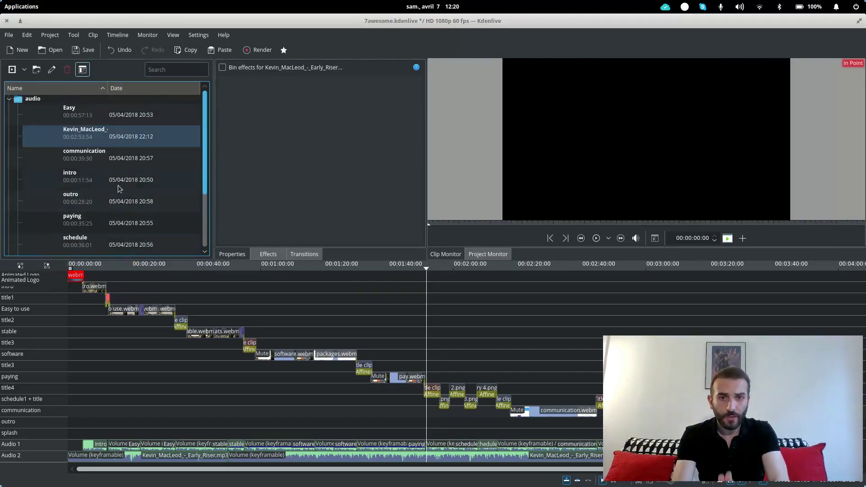
click(9, 99)
Switch the bin back to Icon View and open the video folder to see its clips
click(82, 69)
mouse_move(113, 83)
click(191, 94)
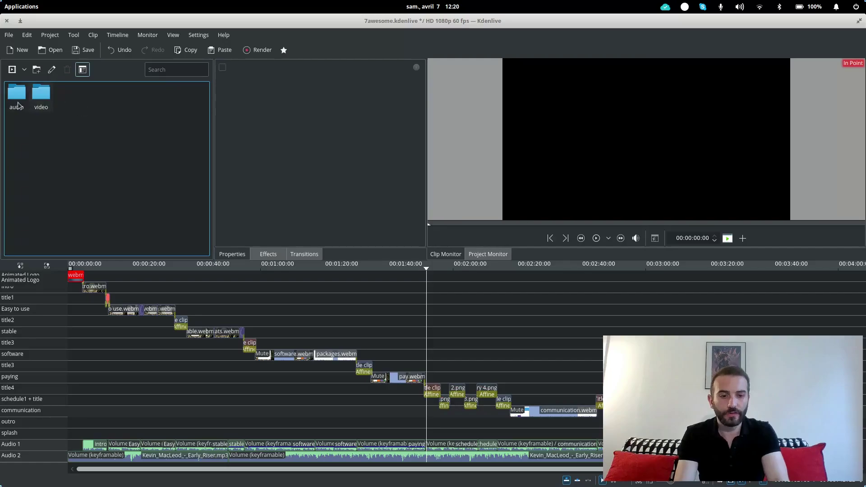
double_click(36, 103)
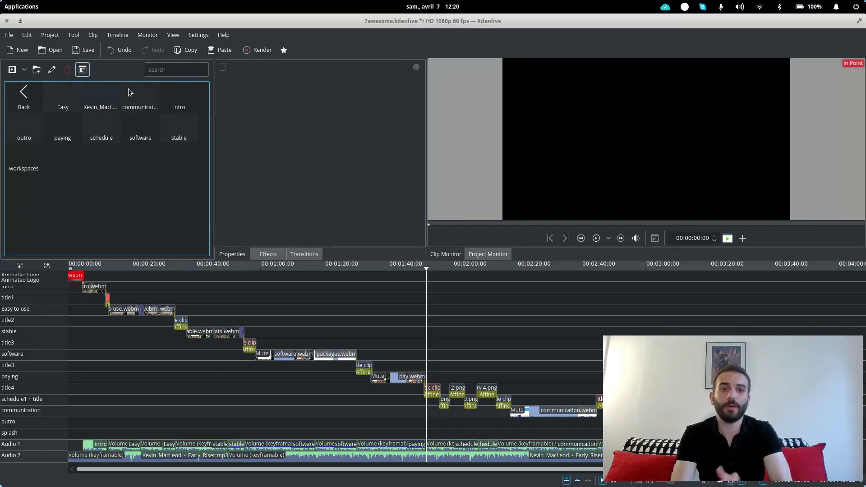
click(35, 94)
double_click(37, 95)
scroll(208, 117, down, 1)
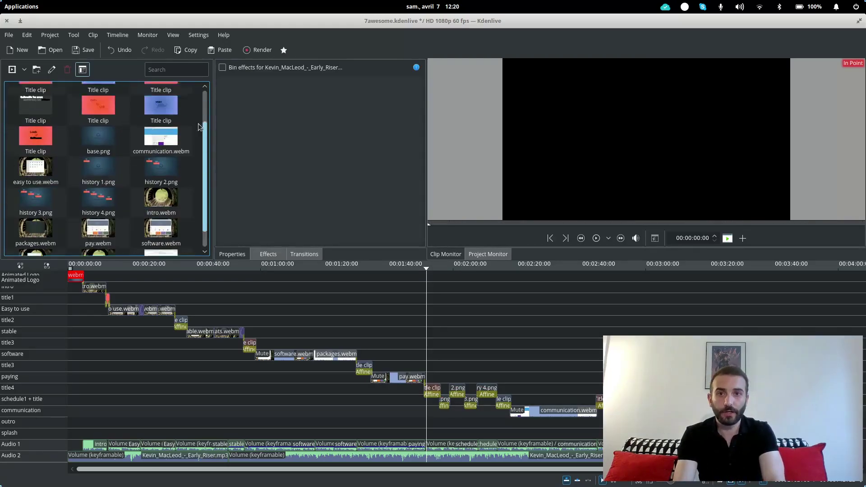
scroll(207, 117, up, 1)
drag(98, 96, 314, 311)
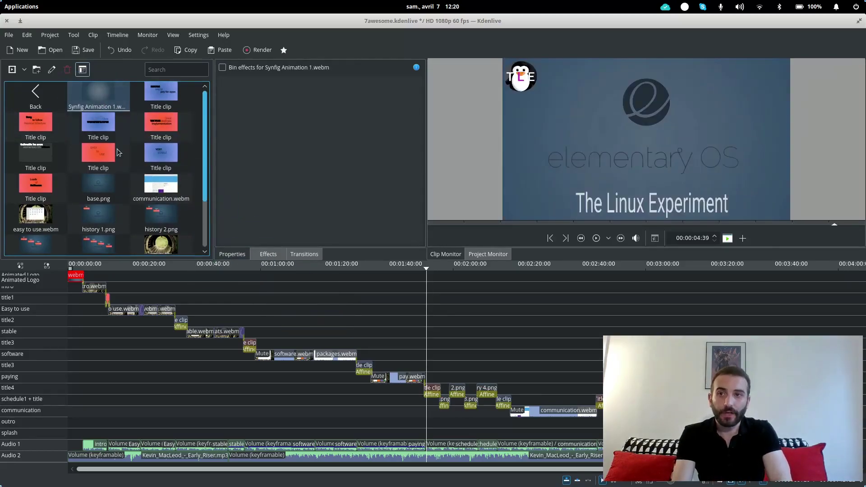
Razor packages.webm at two points, select the middle piece, then undo the cuts
click(328, 360)
click(343, 360)
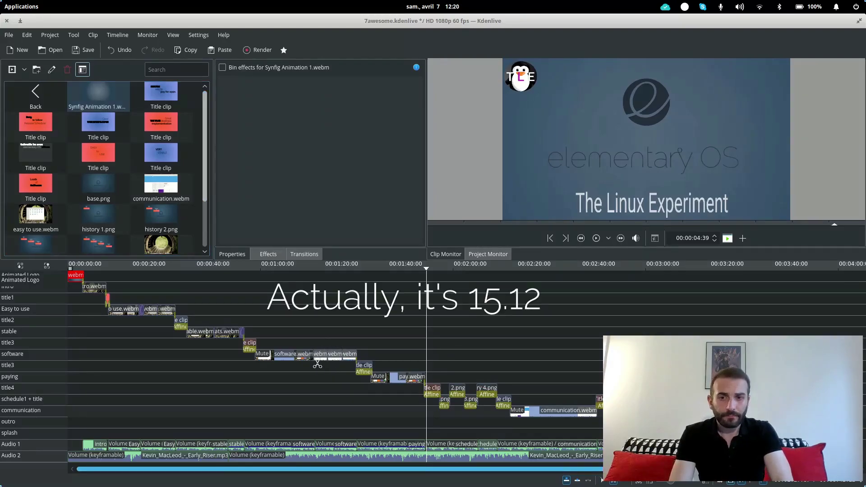
key(s)
click(335, 356)
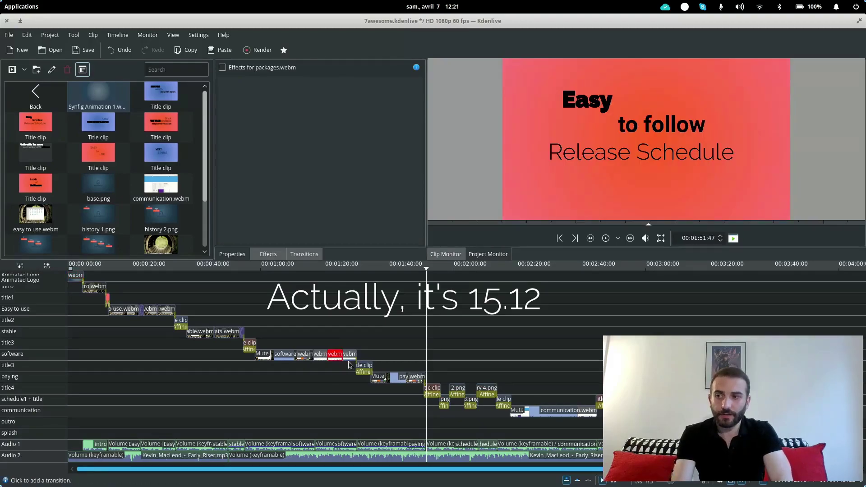
right_click(333, 359)
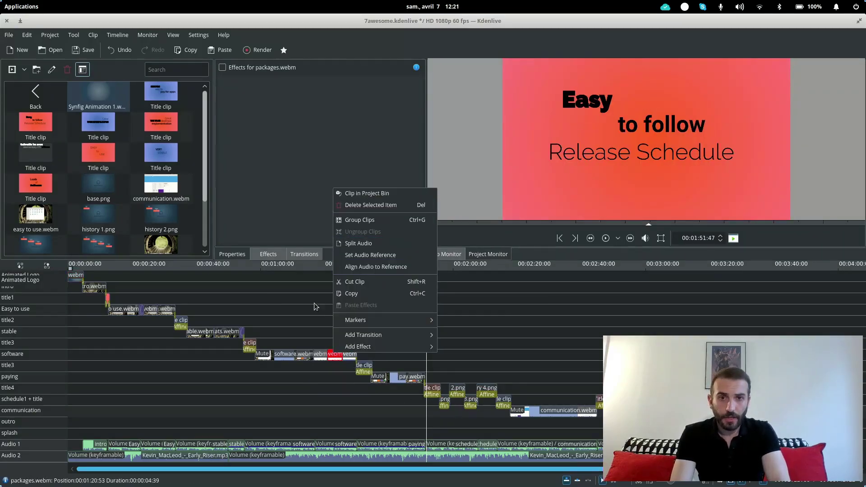
click(314, 303)
key(ctrl+z)
key(ctrl+z)
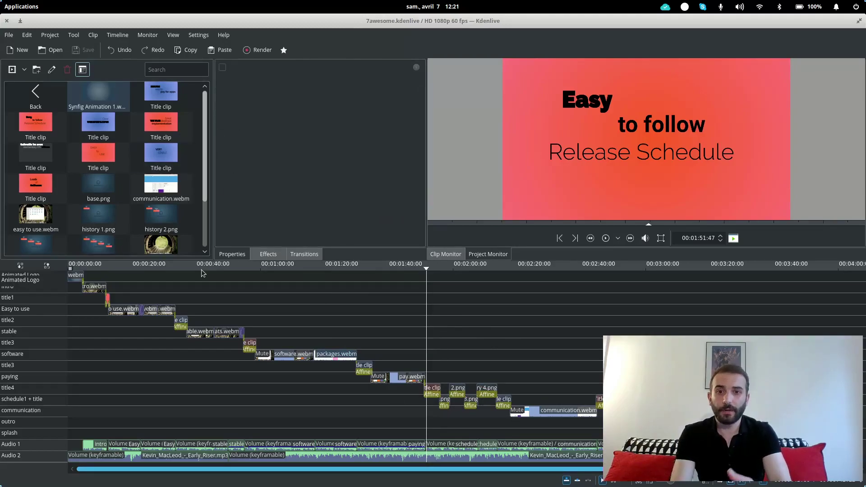
Scrub the timeline from about 00:02:04 to 00:02:48, then play from 00:02:39 and stop
click(465, 267)
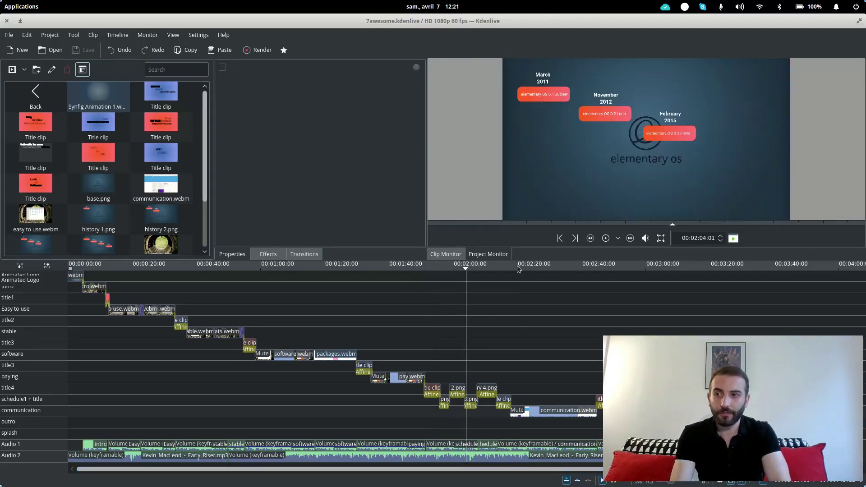
drag(518, 270, 575, 269)
click(606, 238)
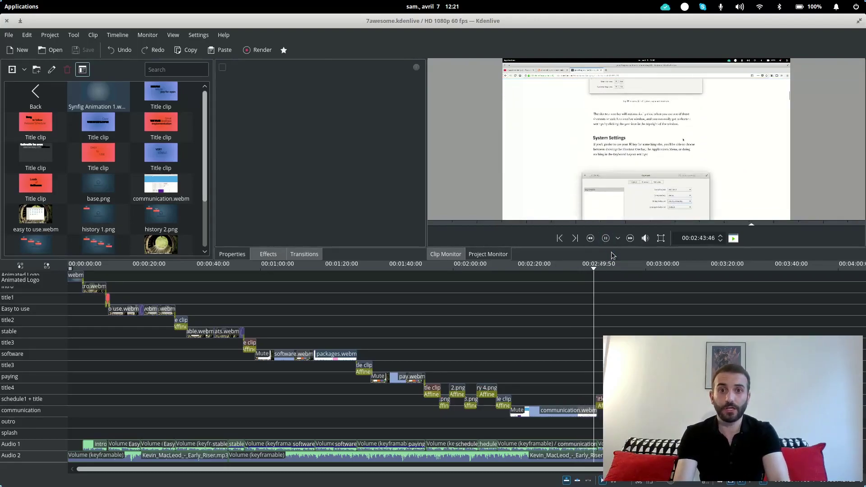
click(606, 238)
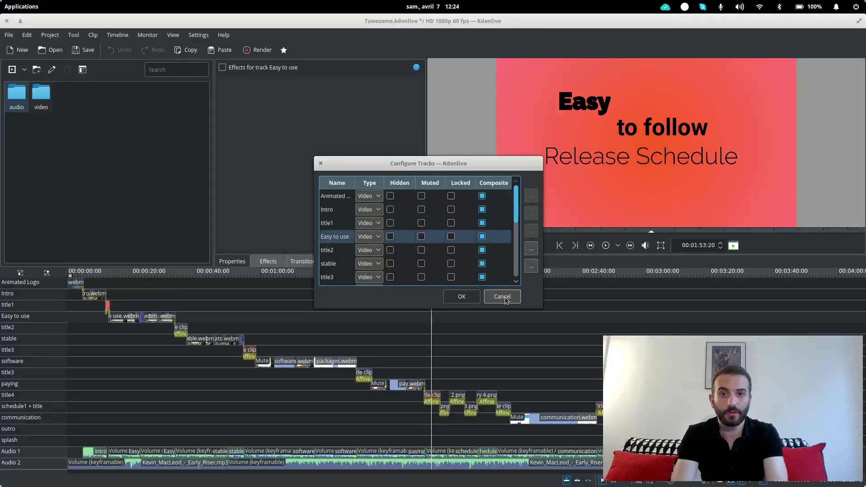
Cancel the Configure Tracks dialog without changing any track settings
click(456, 299)
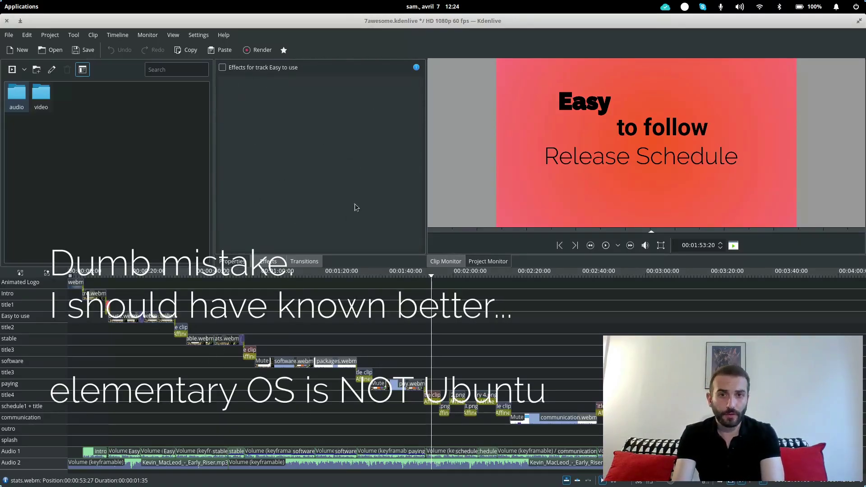
Select the Easy audio clip and the software clip to inspect their effects
click(125, 452)
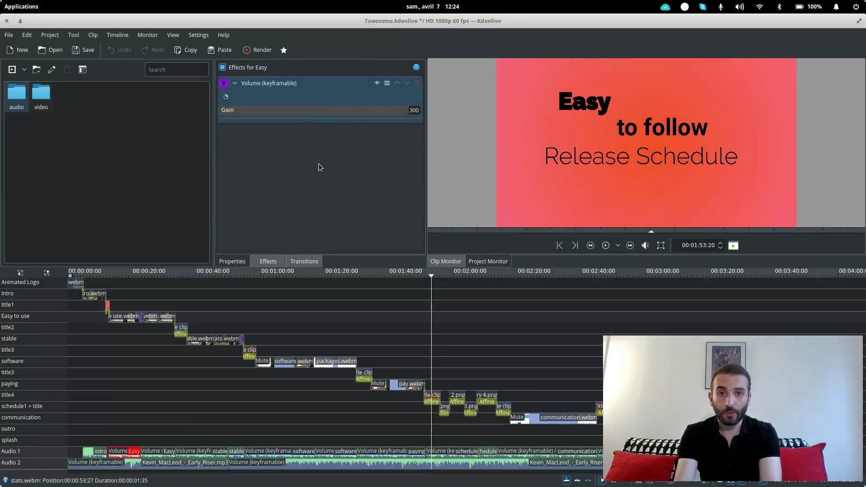
click(261, 364)
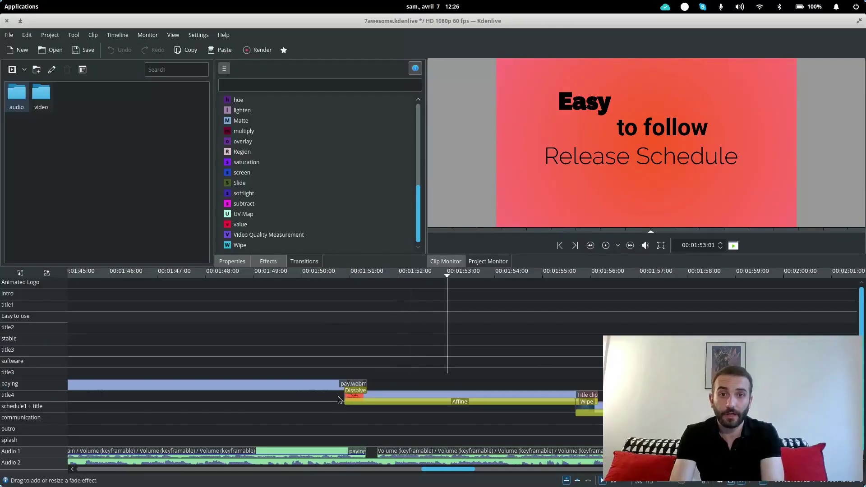
Play from about 00:01:55, select the Wipe transition, and nudge then restore the Affine transition's length
click(567, 277)
click(606, 245)
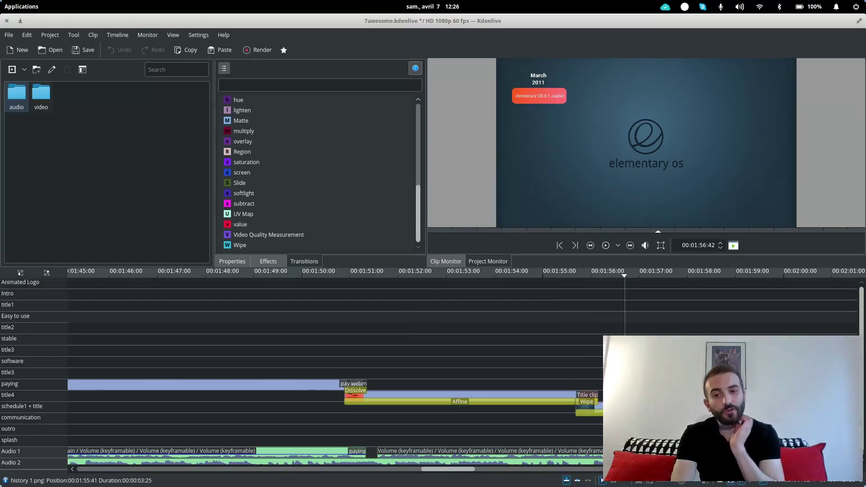
click(578, 403)
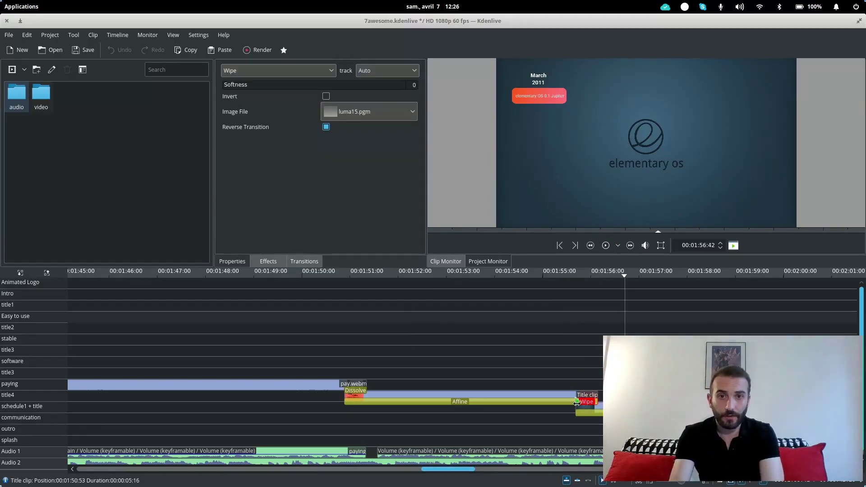
mouse_move(578, 403)
mouse_down()
mouse_move(557, 402)
mouse_move(576, 403)
mouse_up()
click(582, 402)
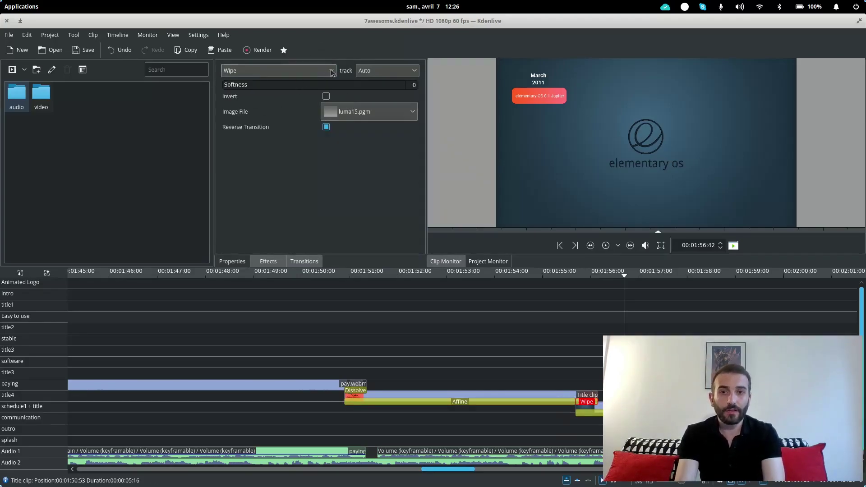
Browse the transition type and image file lists, keeping Wipe with the luma15.pgm pattern
click(289, 71)
click(385, 196)
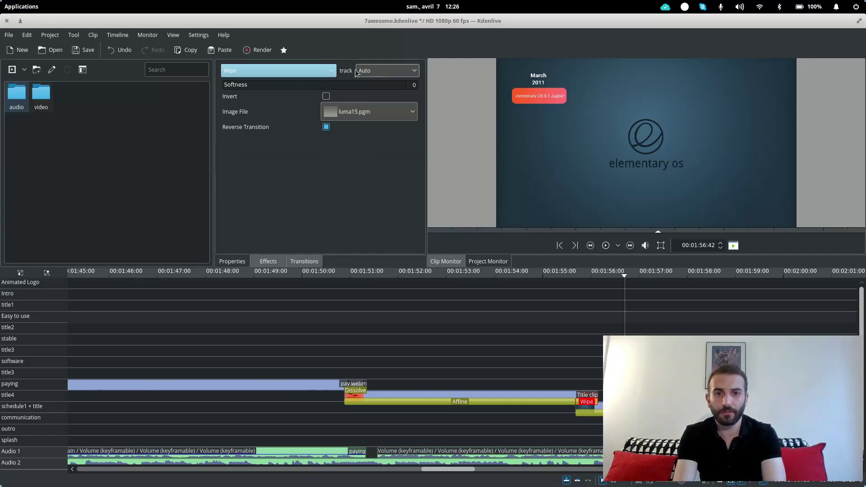
click(386, 112)
scroll(408, 200, up, 4)
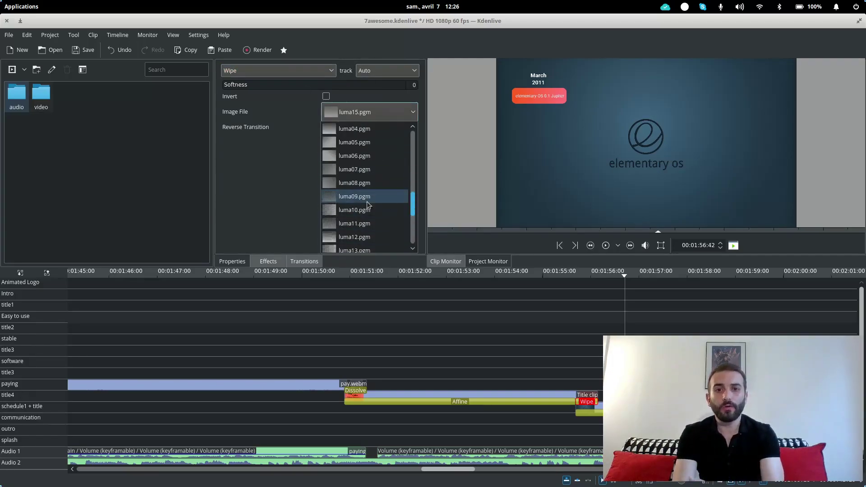
click(289, 169)
click(326, 127)
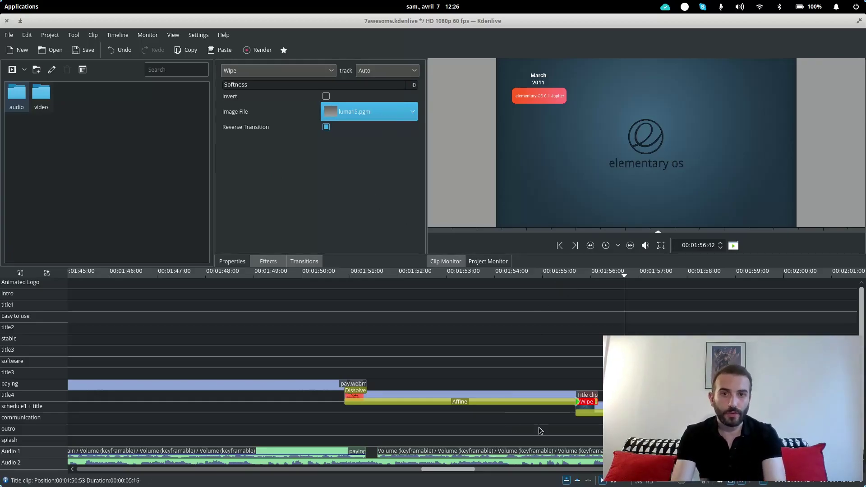
Open the video folder in the project bin to list its clips
drag(431, 469, 85, 464)
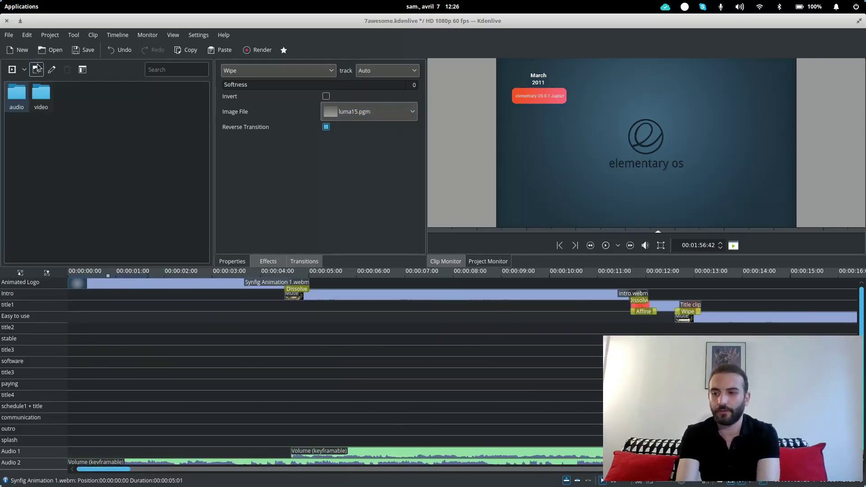
click(50, 35)
click(41, 94)
double_click(41, 95)
Preview three title clips in the monitor, then start a new title clip from the Project menu
click(149, 119)
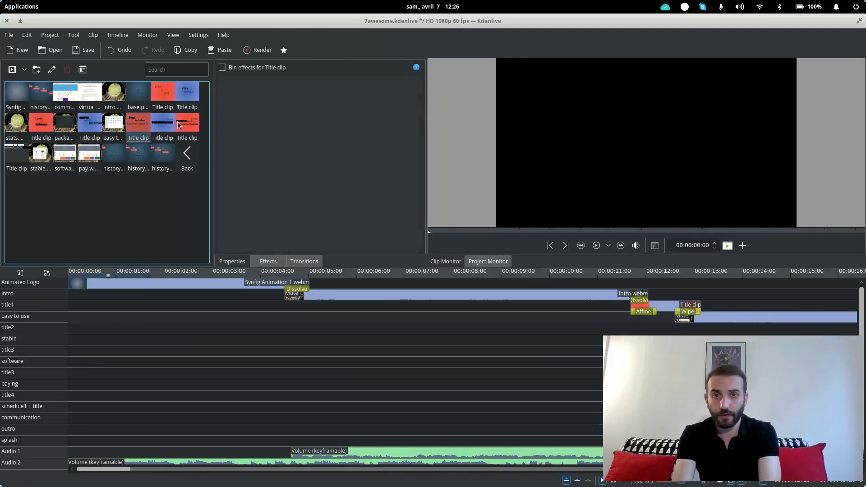
click(163, 122)
click(187, 122)
click(50, 35)
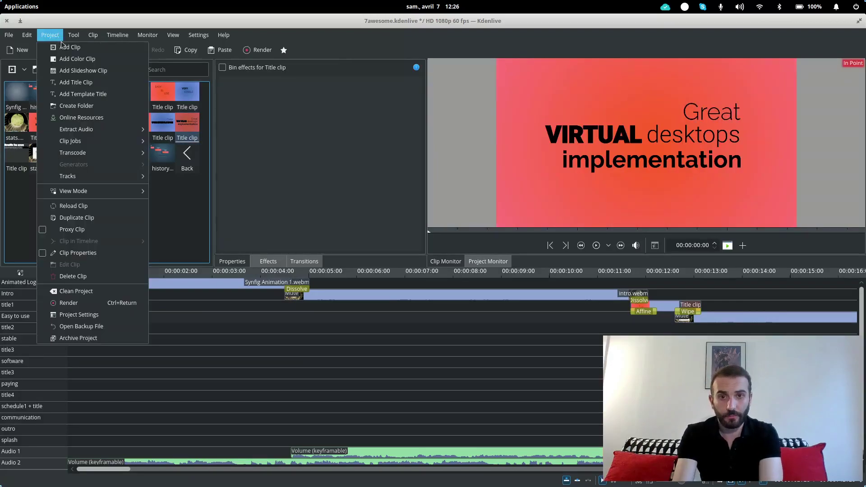
click(70, 83)
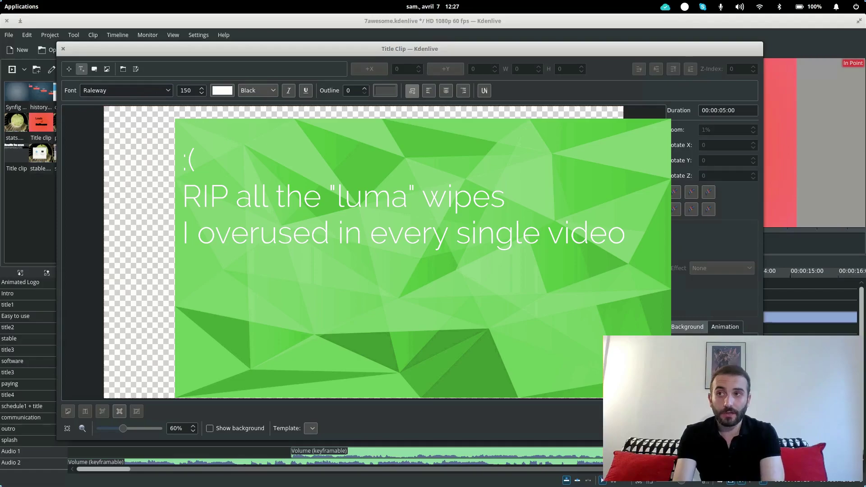
Close the title editor without adding a clip and browse the Project menu's options
key(Escape)
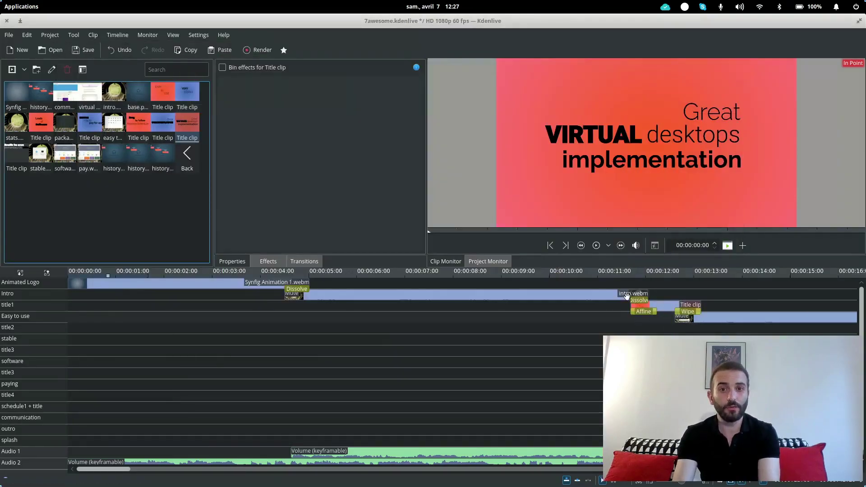
click(49, 35)
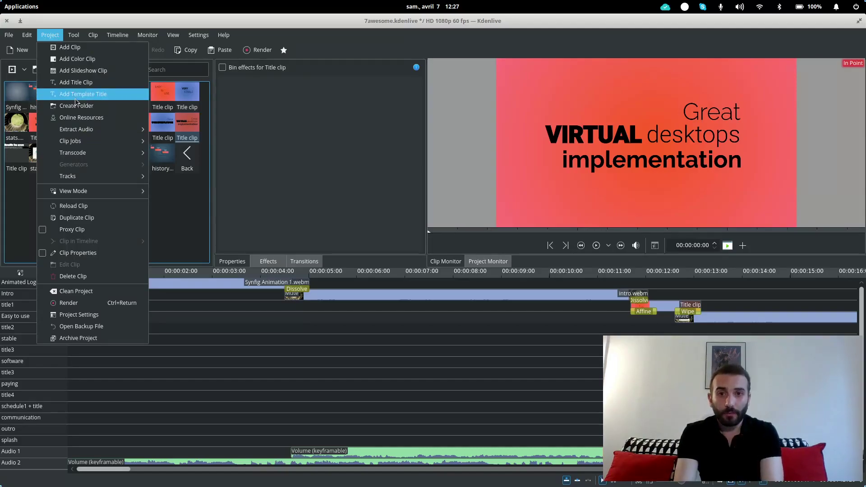
click(49, 35)
click(50, 35)
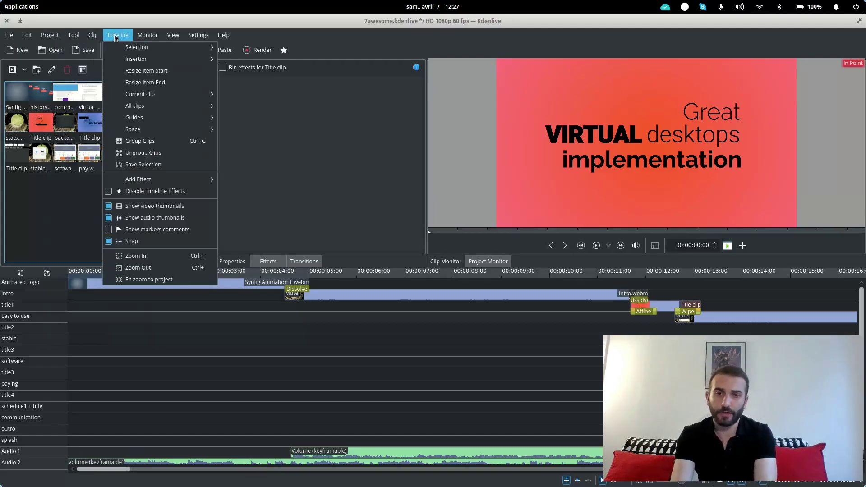
mouse_move(148, 48)
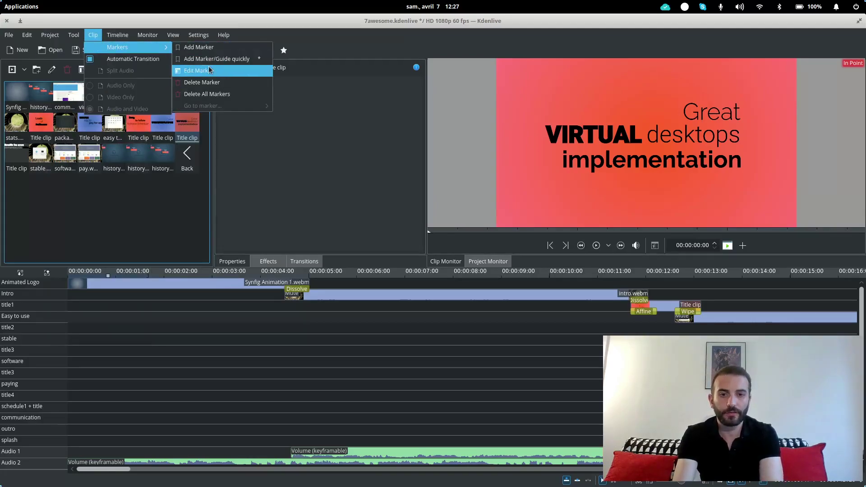
click(432, 317)
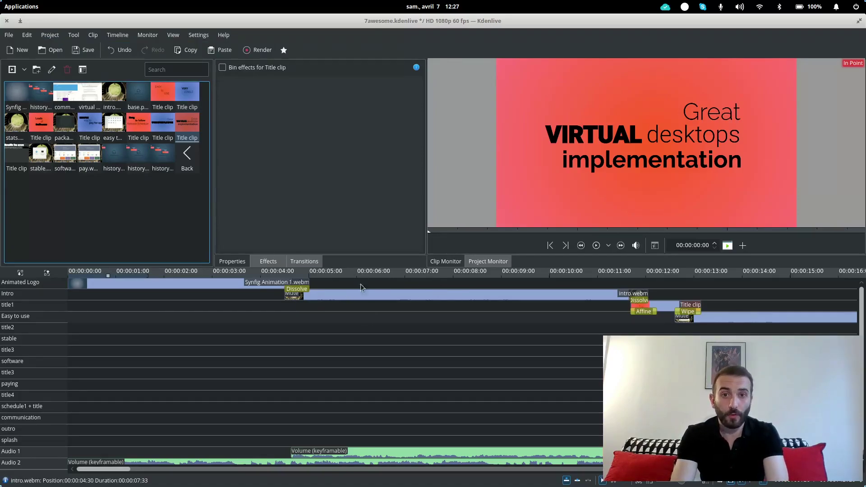
Browse the Timeline menu, then switch to another panel layout with a much wider clip bin
click(121, 36)
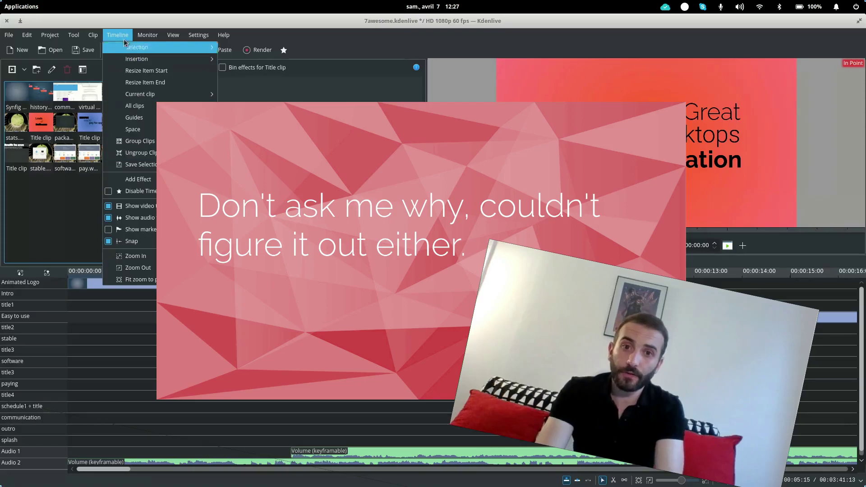
mouse_move(171, 36)
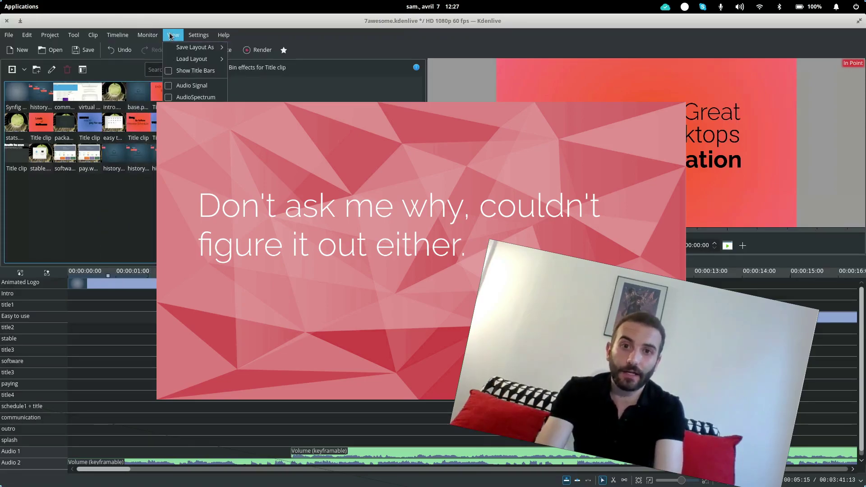
mouse_move(198, 47)
click(239, 49)
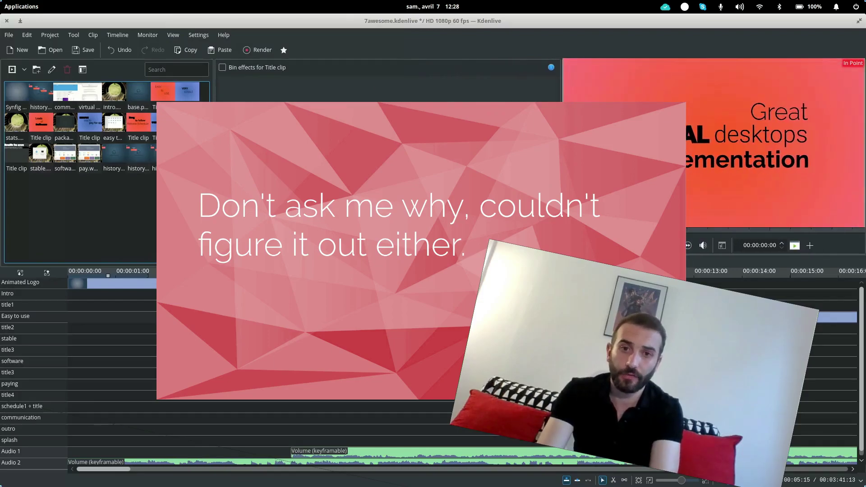
Save the current panel arrangement as layout 'Big browser' and check it under Load Layout
click(173, 35)
mouse_move(180, 56)
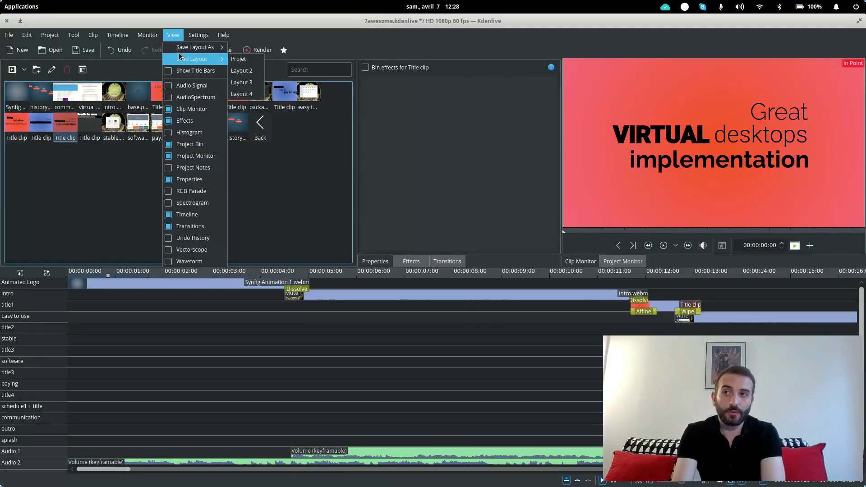
click(253, 59)
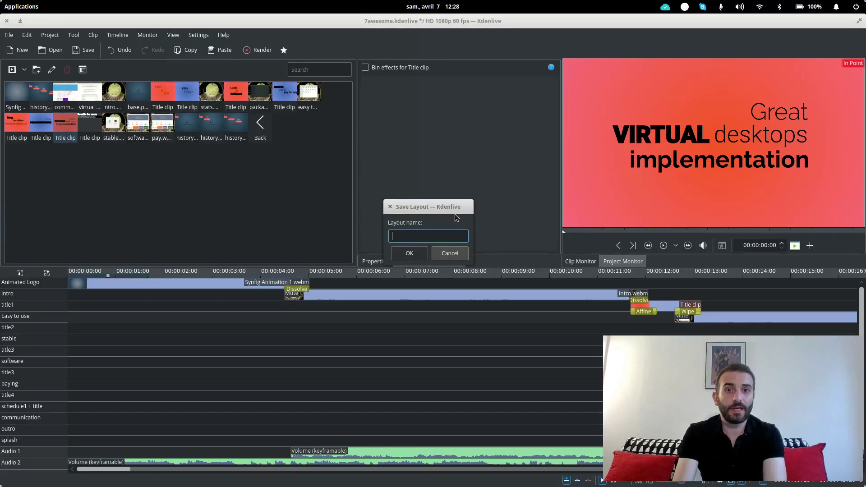
text(Big browser)
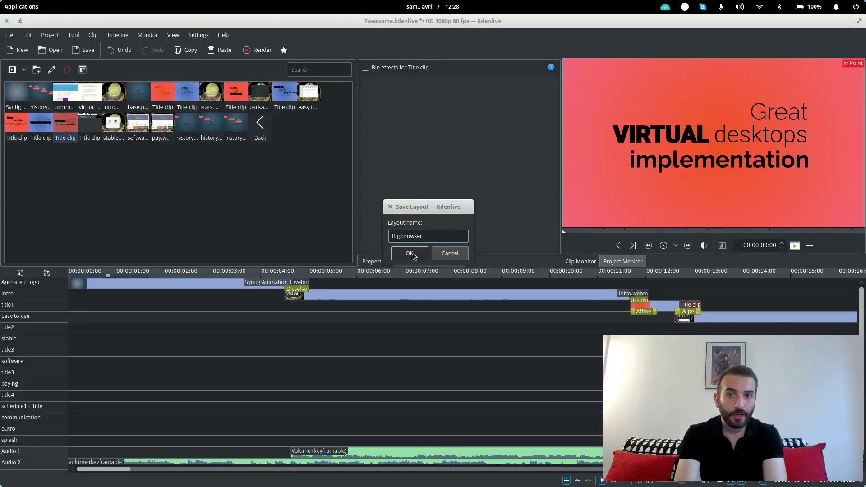
click(410, 253)
click(173, 34)
mouse_move(192, 58)
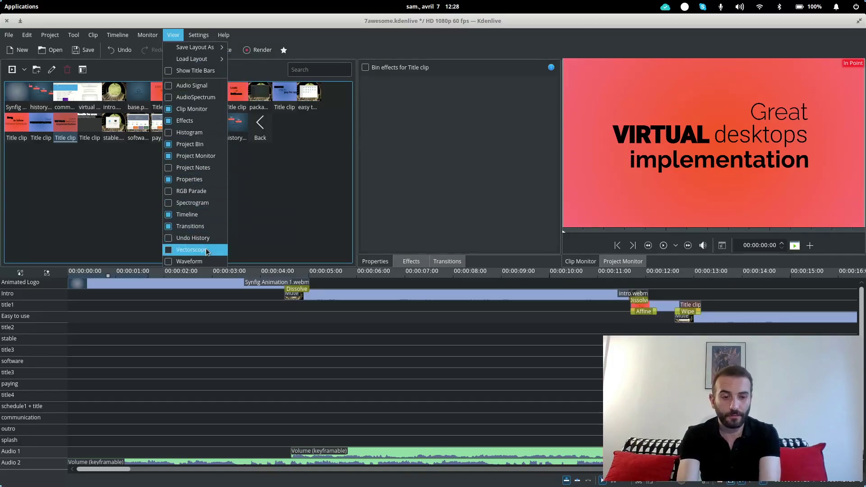
Show the waveform scope and select the intro clip on Audio 1 to display its Volume gain 300
click(192, 261)
click(311, 455)
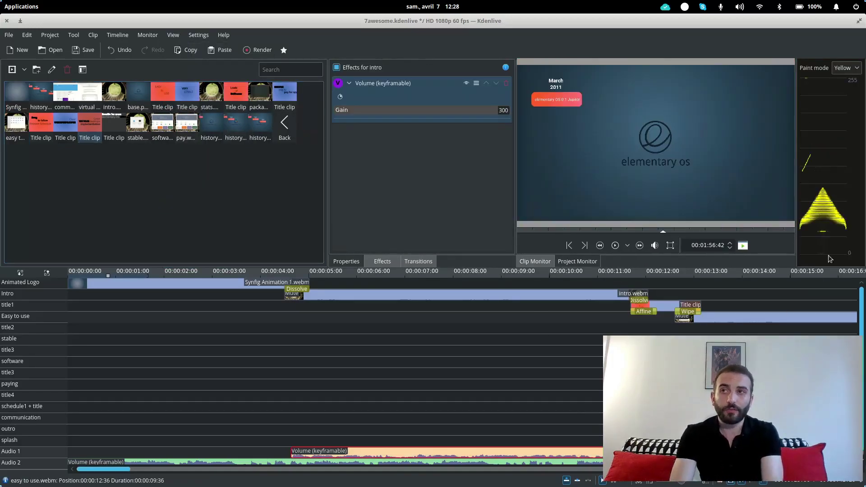
click(118, 34)
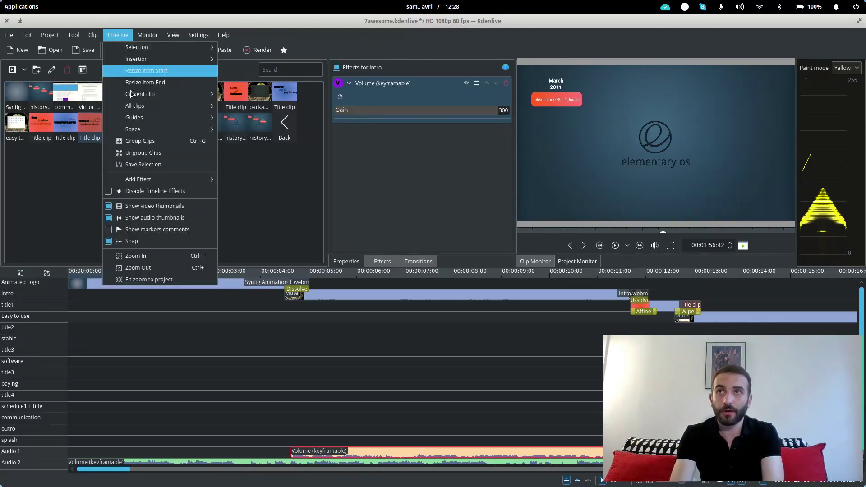
Hide the waveform scope again and browse the application's Settings menu
click(192, 262)
click(198, 35)
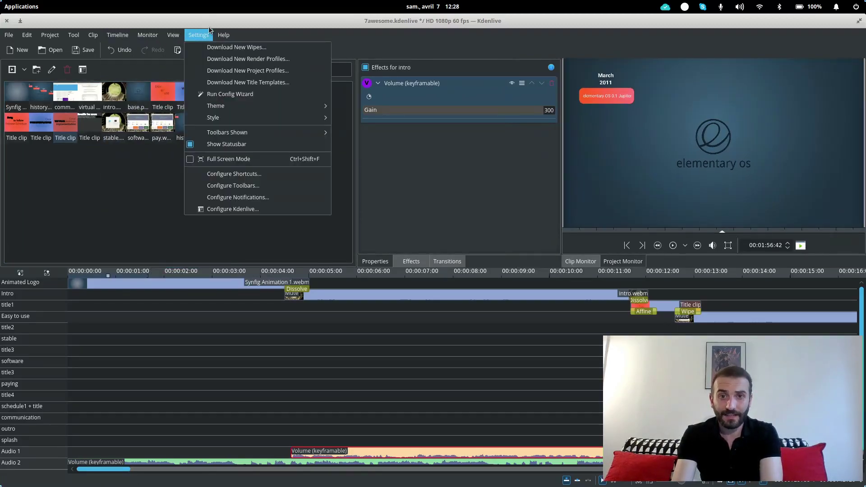
click(323, 31)
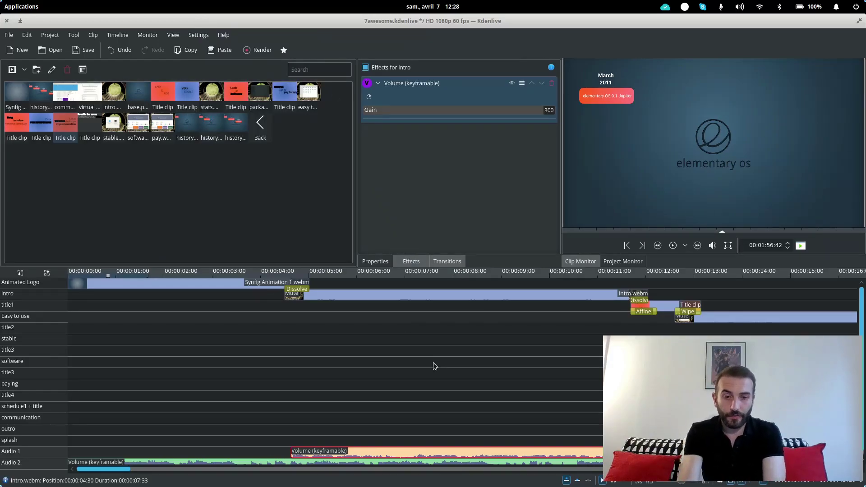
Open the Rendering dialog for 7awesome.mp4 and choose Selected zone instead of Full project
click(259, 50)
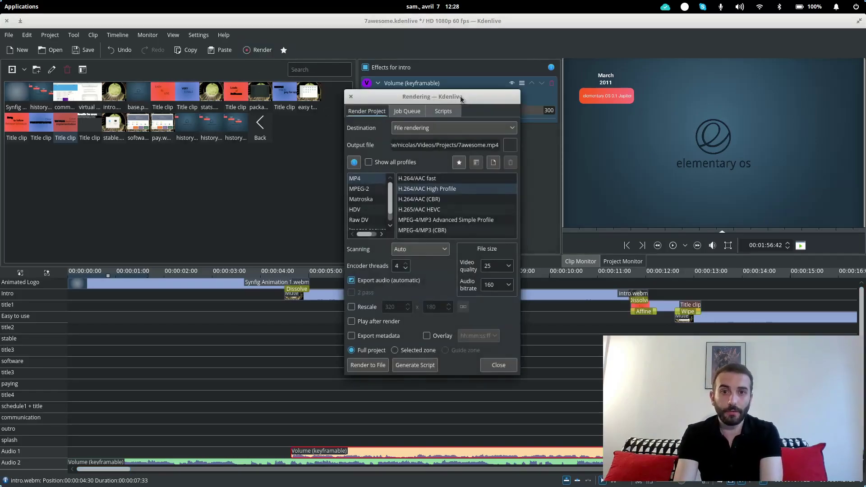
drag(461, 98, 448, 97)
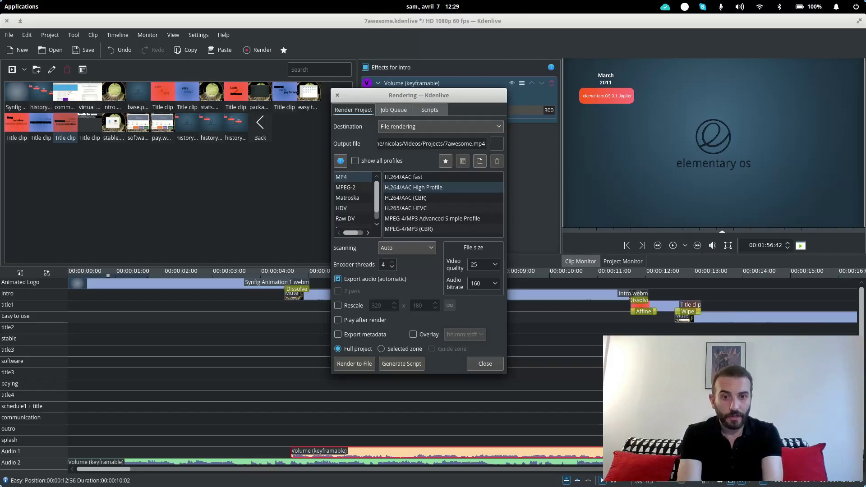
click(337, 95)
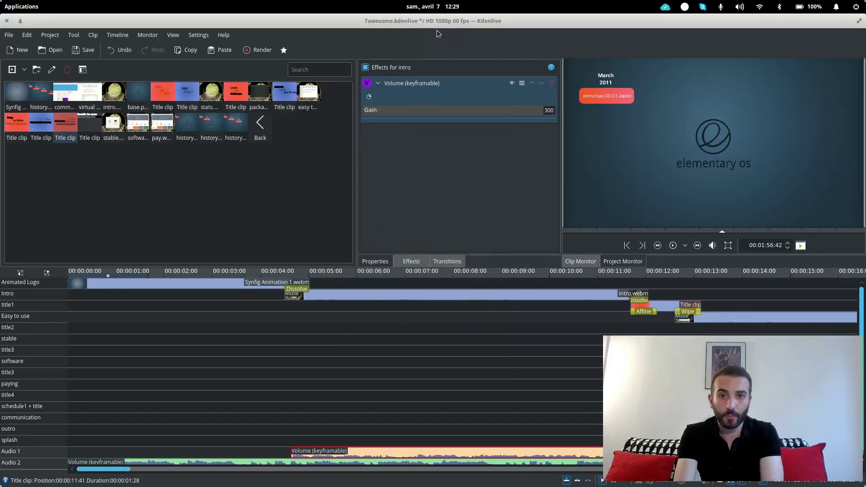
scroll(535, 339, down, 3)
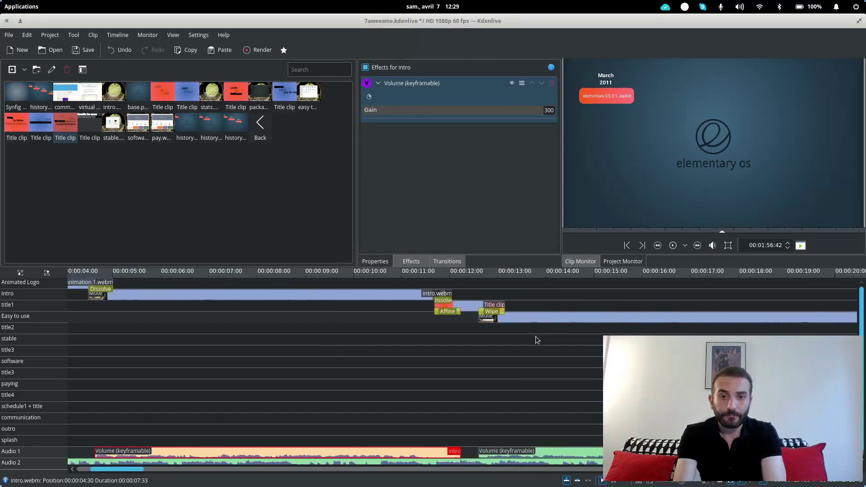
scroll(535, 338, up, 3)
click(257, 50)
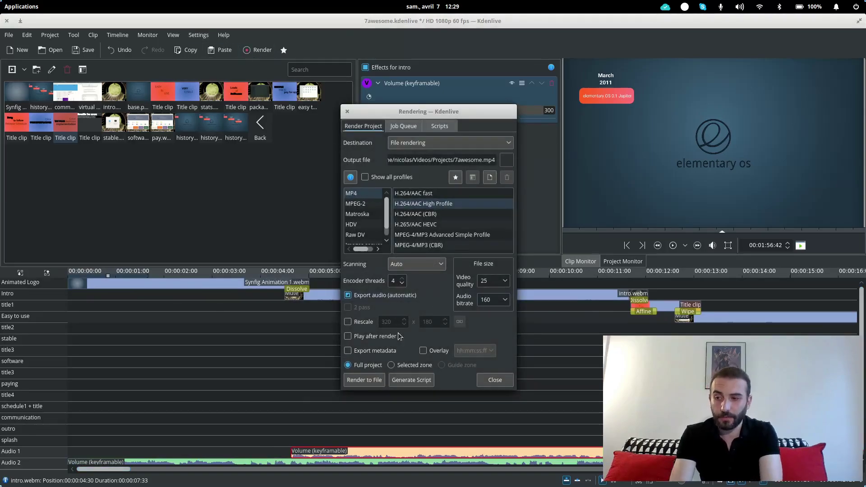
click(405, 366)
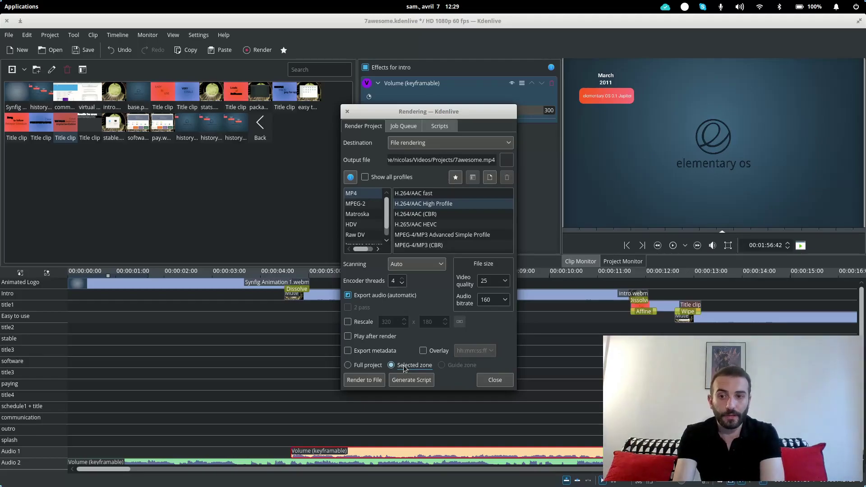
drag(452, 116, 459, 94)
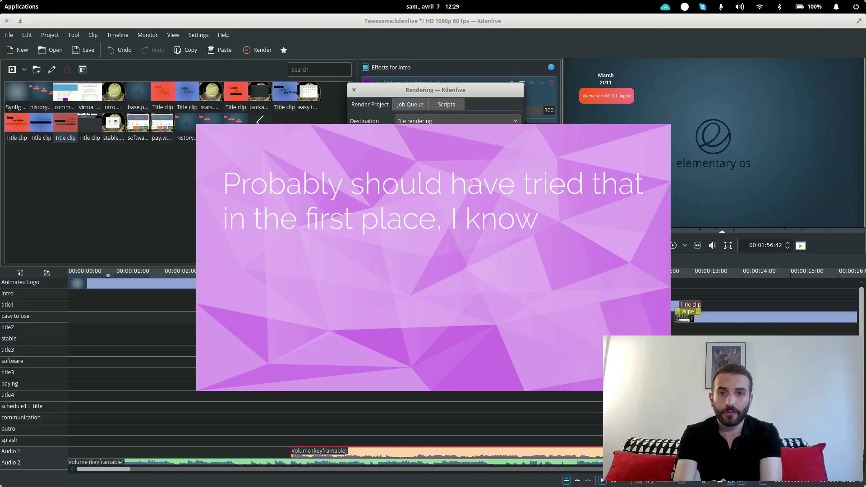
Close the Rendering dialog without rendering
key(Escape)
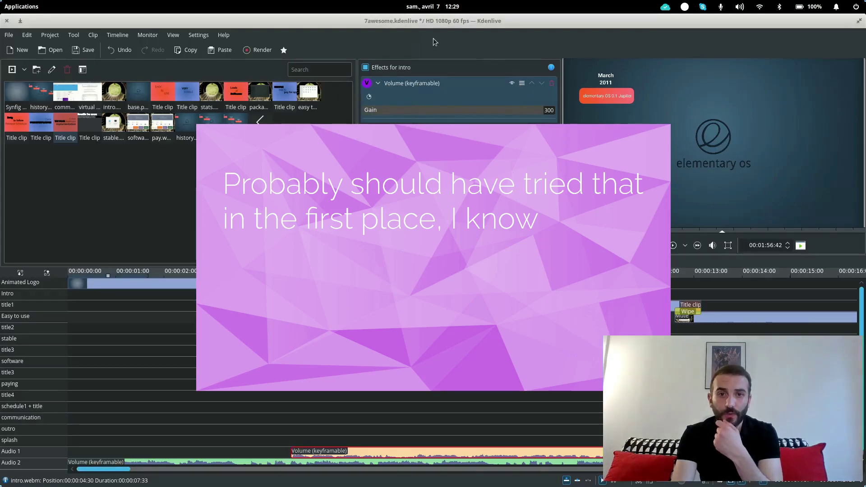